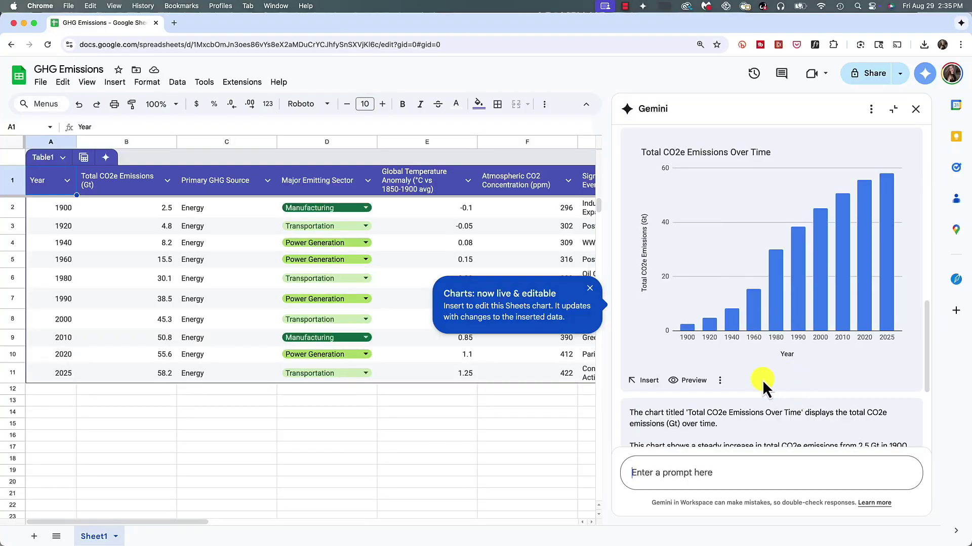
Start a blank spreadsheet and show the Tables panel with AI enhanced tables and featured templates
left_click(650, 382)
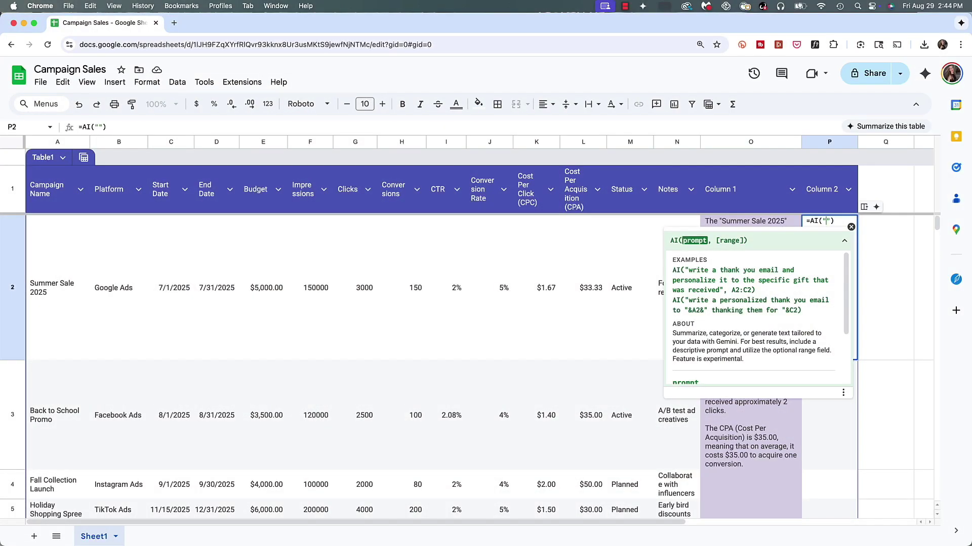
key("Return")
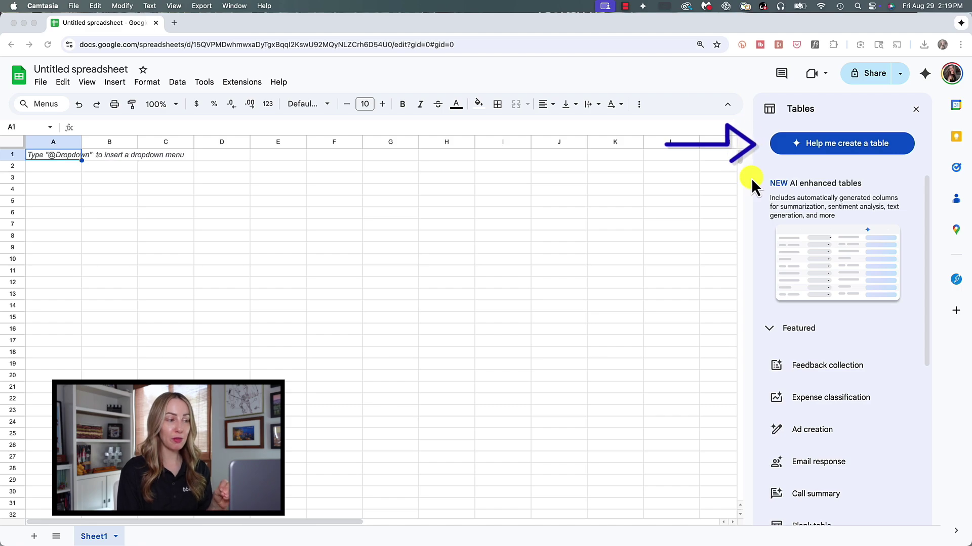
scroll(755, 258, "down", 3)
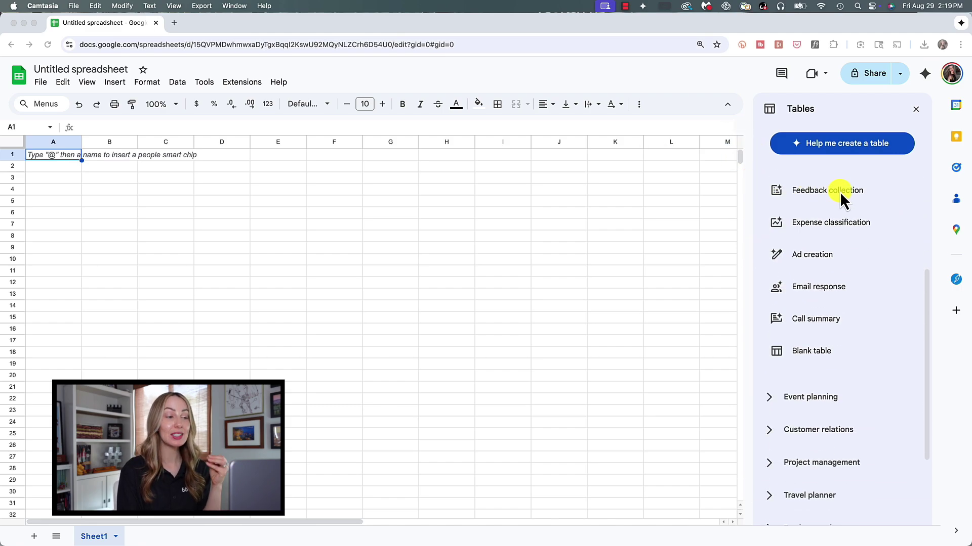
left_click(839, 193)
mouse_move(862, 229)
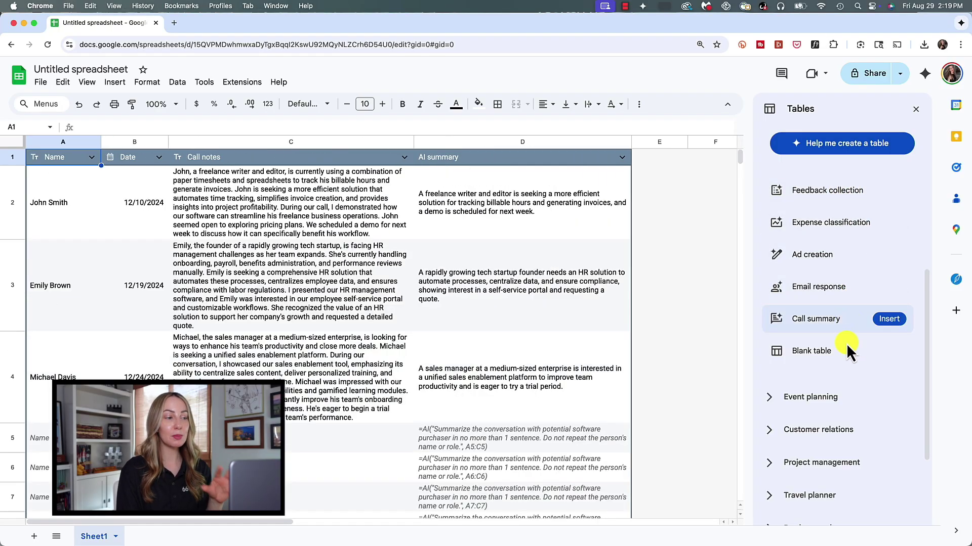
mouse_move(842, 356)
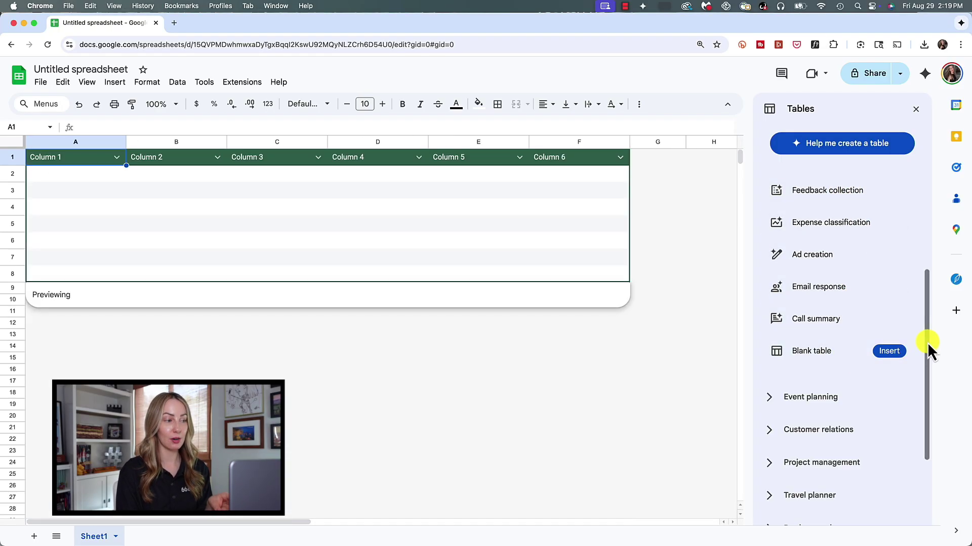
left_click_drag(927, 342, 927, 226)
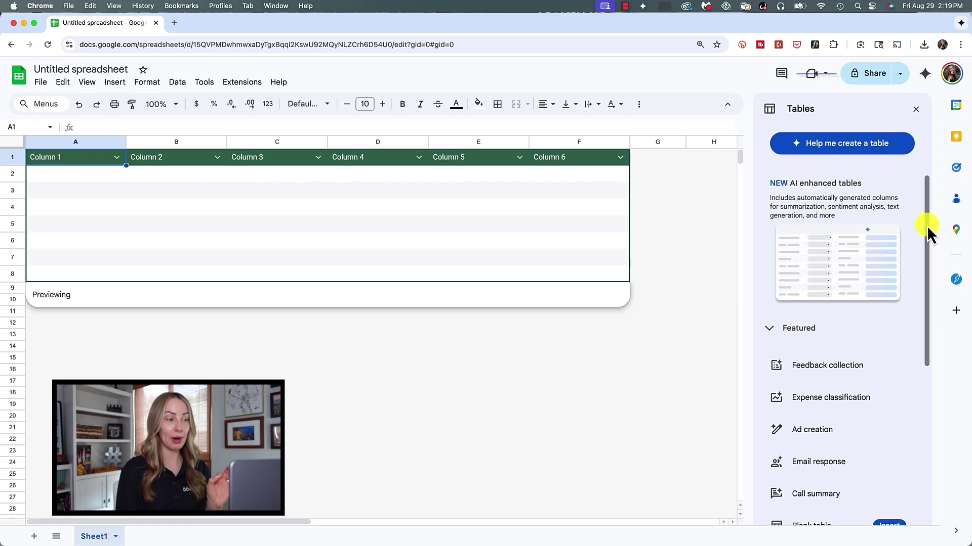
left_click(917, 110)
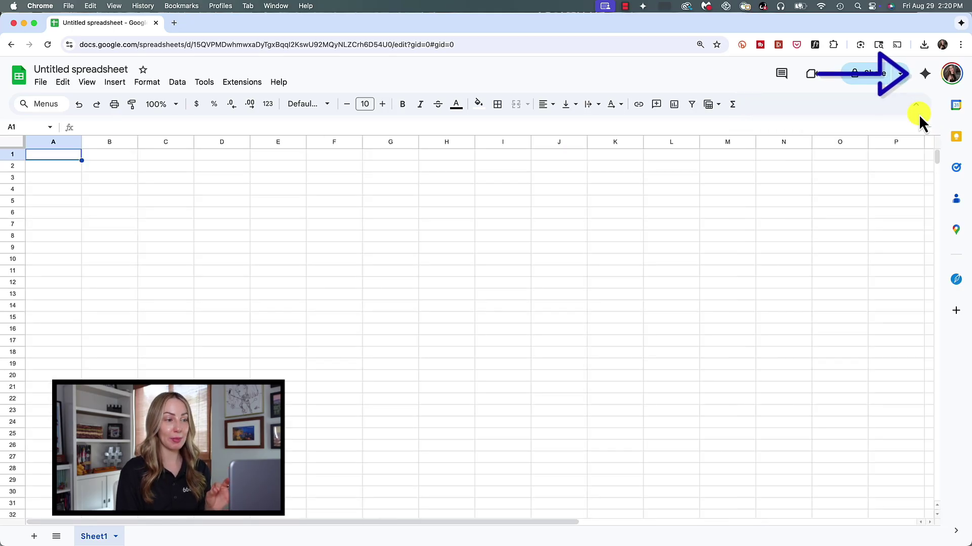
left_click(926, 74)
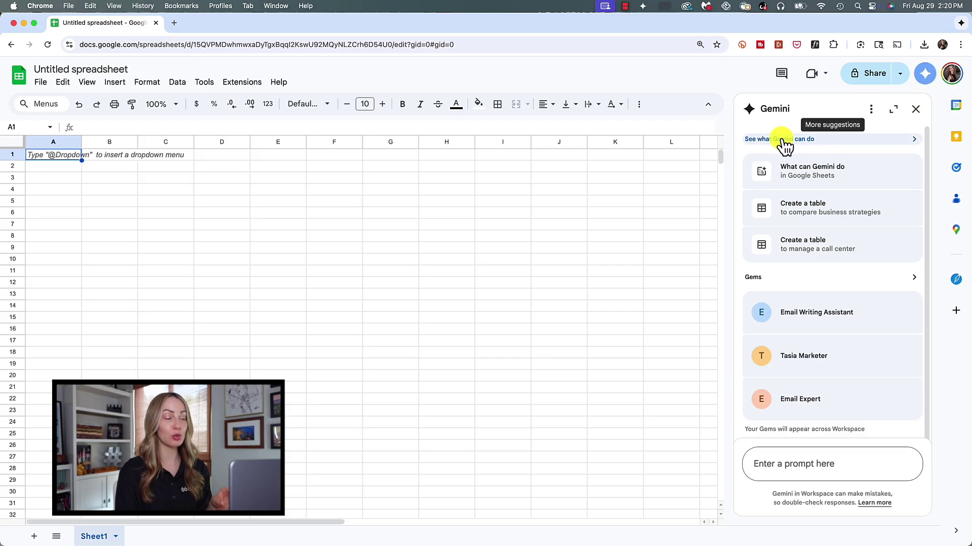
left_click(858, 142)
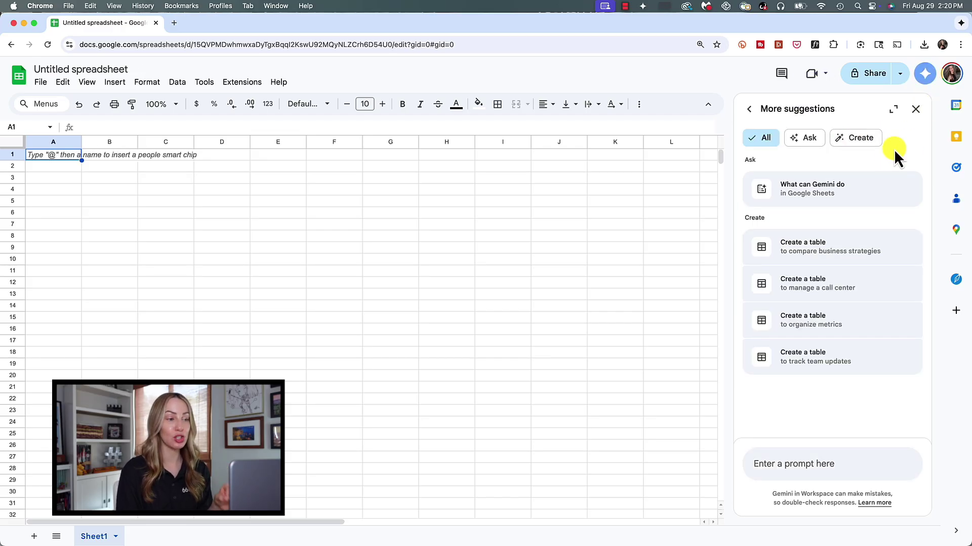
left_click(805, 144)
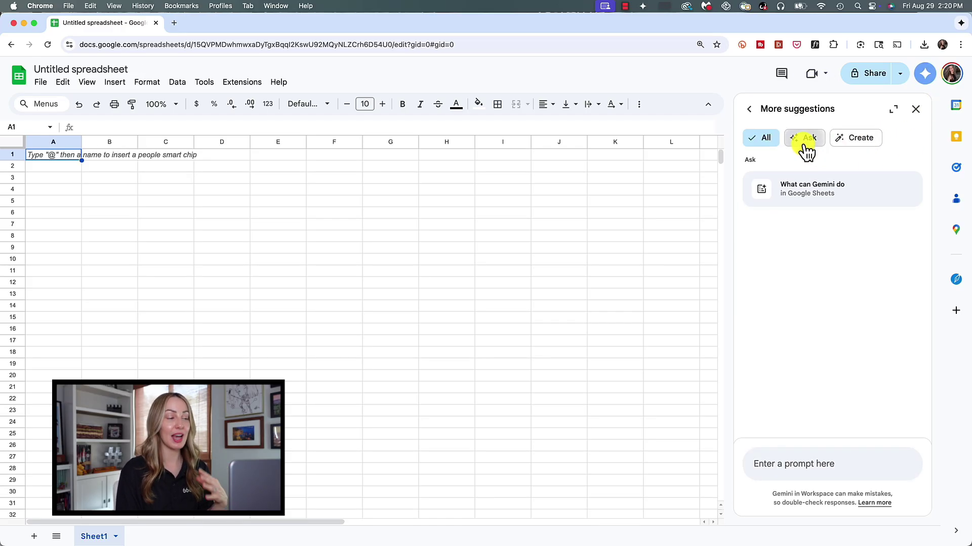
left_click(871, 144)
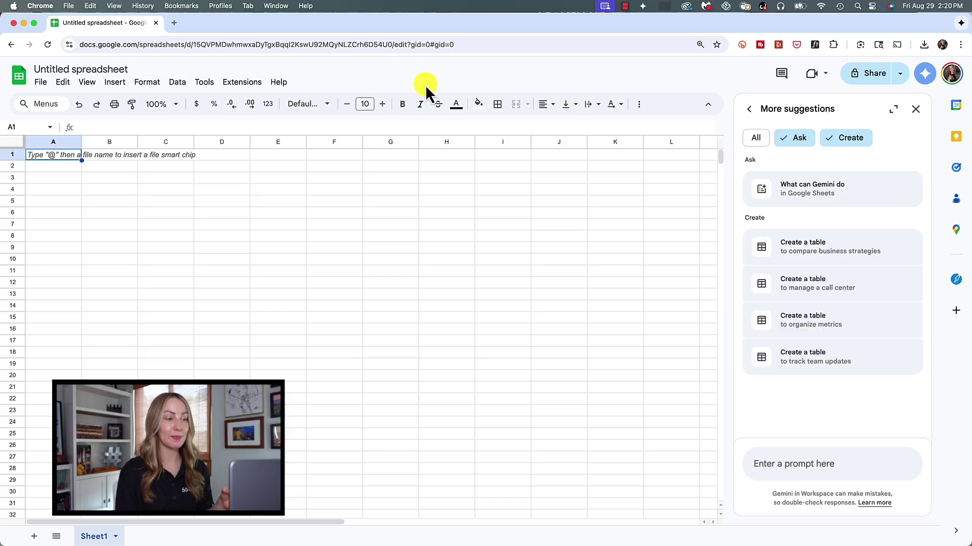
left_click(47, 44)
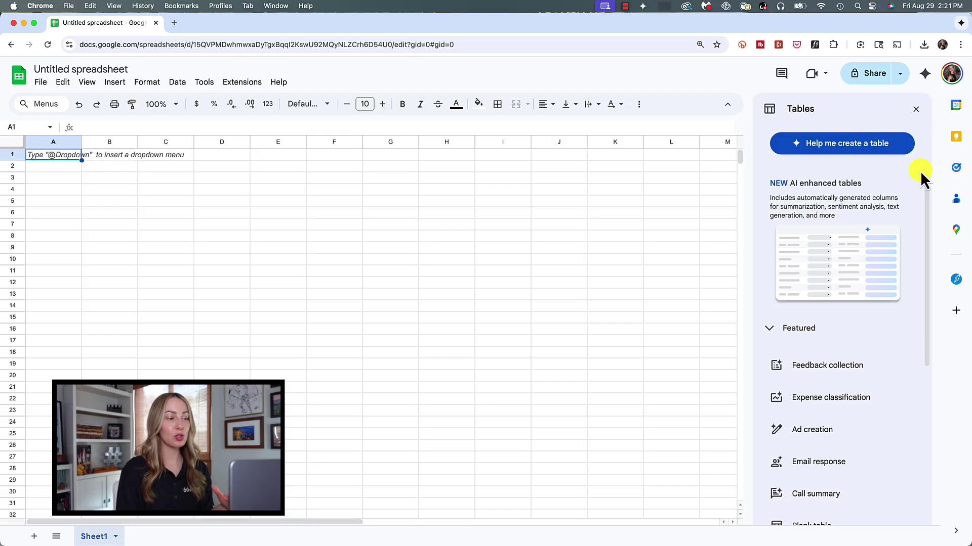
Insert the Featured 'Ad creation' table, with AI ad copy for blanket, table cloth and coasters
left_click_drag(927, 189, 919, 255)
mouse_move(839, 222)
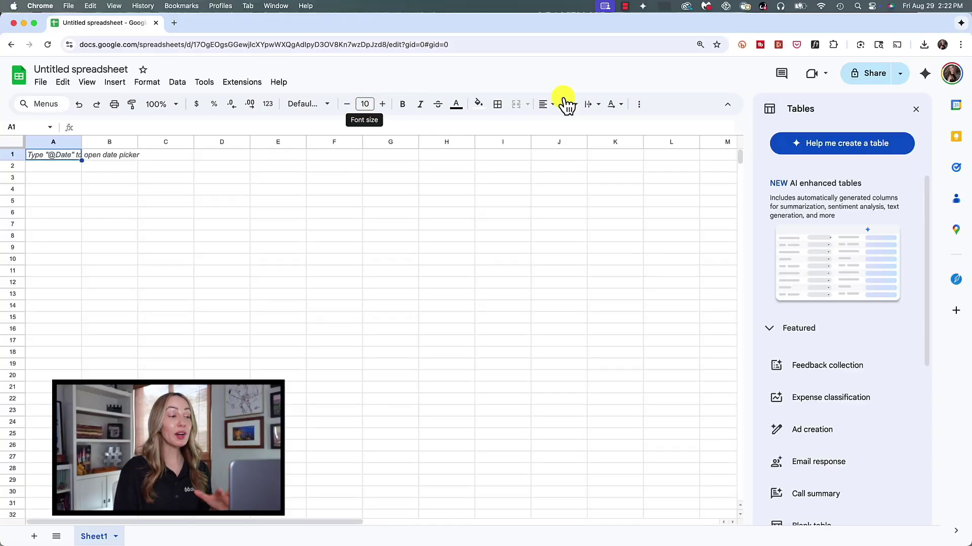
left_click_drag(927, 188, 916, 272)
mouse_move(816, 283)
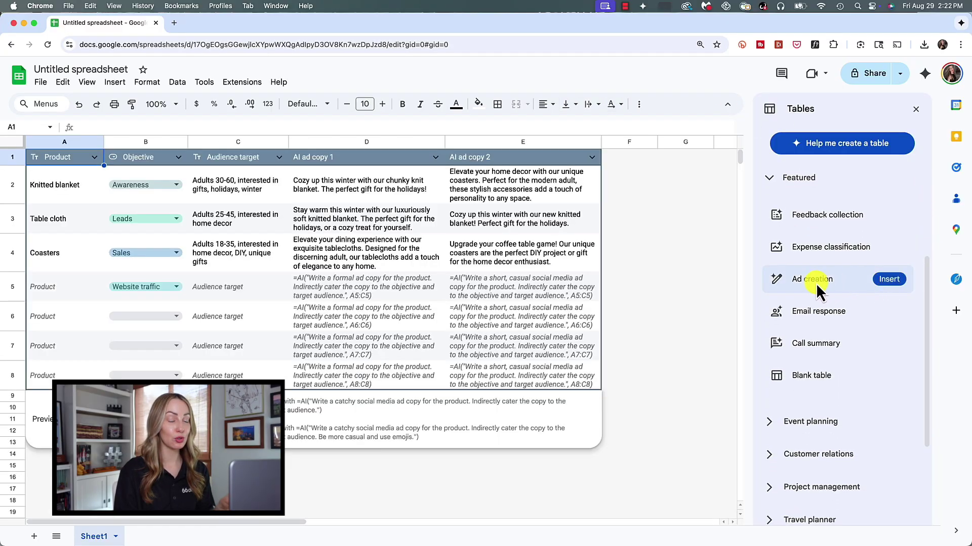
left_click(889, 280)
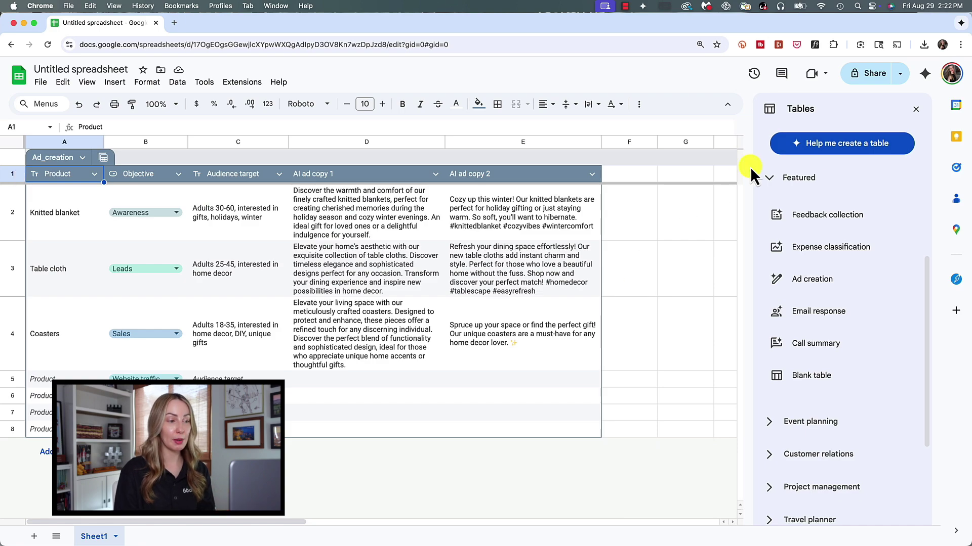
Close the templates panel, inspect the AI formula in E3, and add a blank Sheet2
left_click(914, 111)
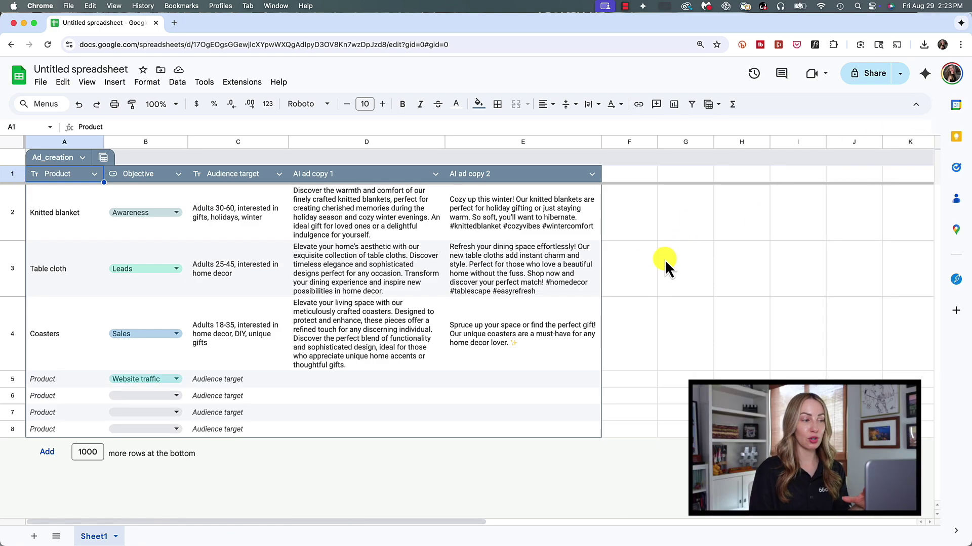
left_click(390, 274)
left_click(539, 264)
left_click(639, 142)
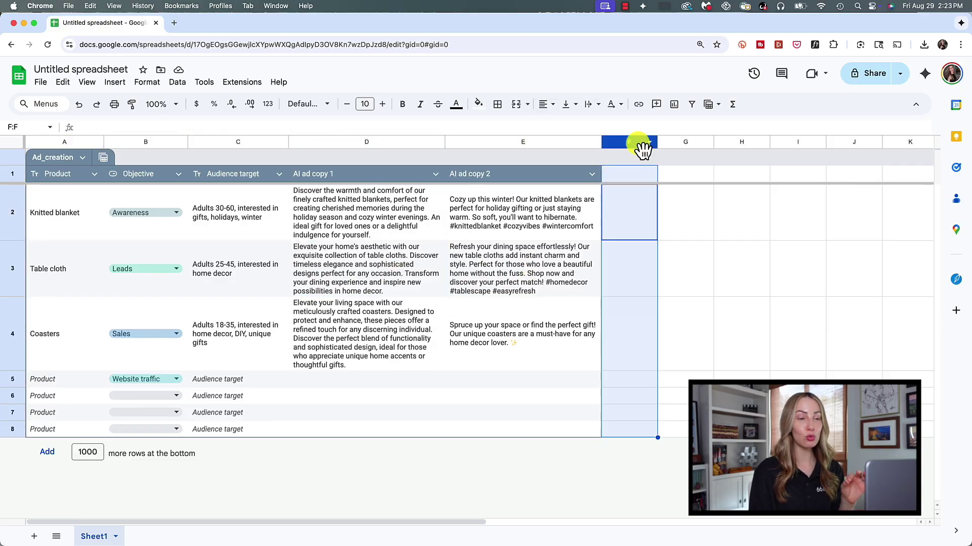
left_click(700, 180)
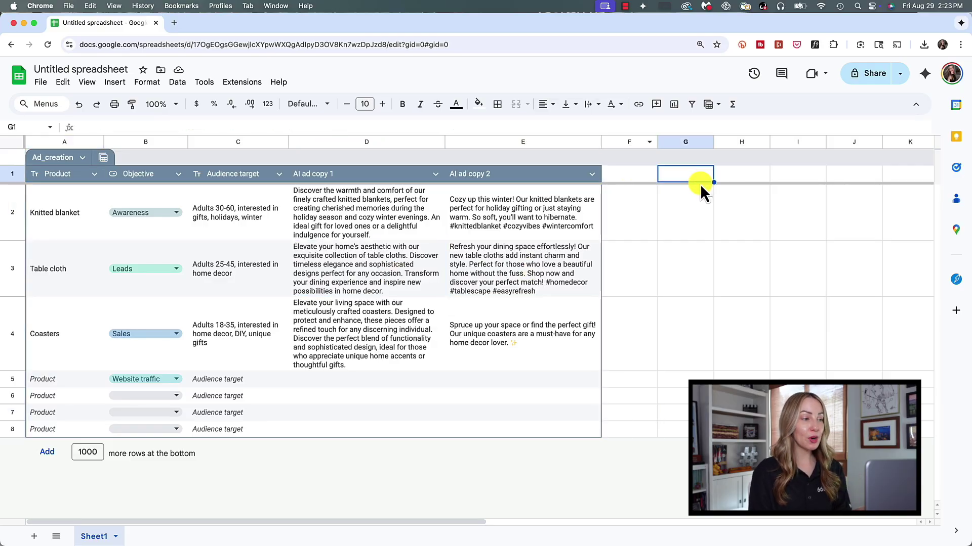
left_click(34, 537)
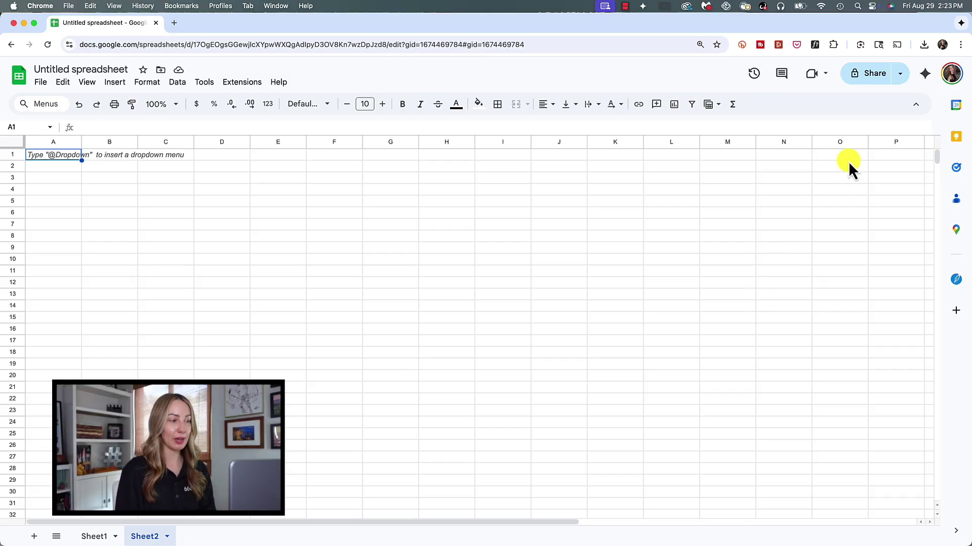
Ask Gemini to 'create a table to organize metrics across our advertising campaigns' for Facebook, Instagram, YouTube
left_click(925, 74)
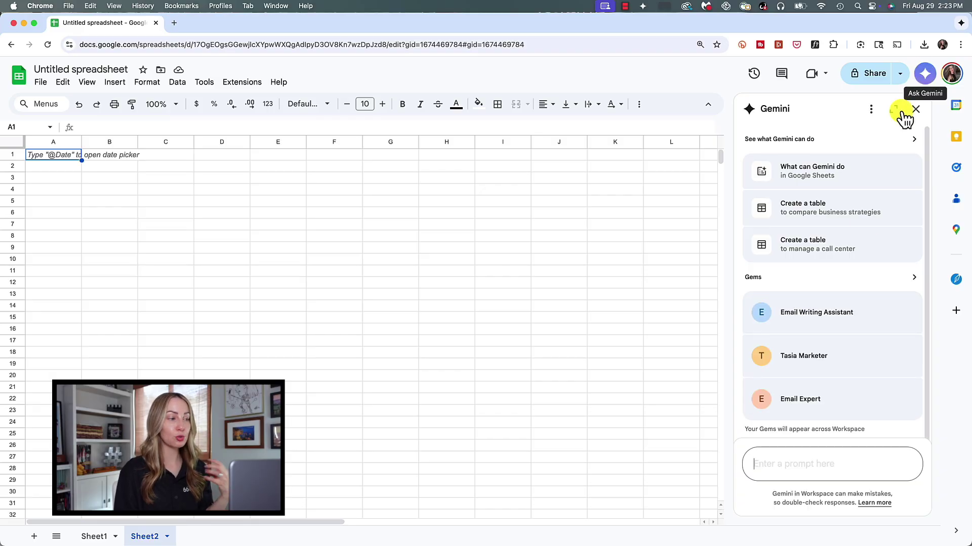
left_click(752, 464)
type("create a t")
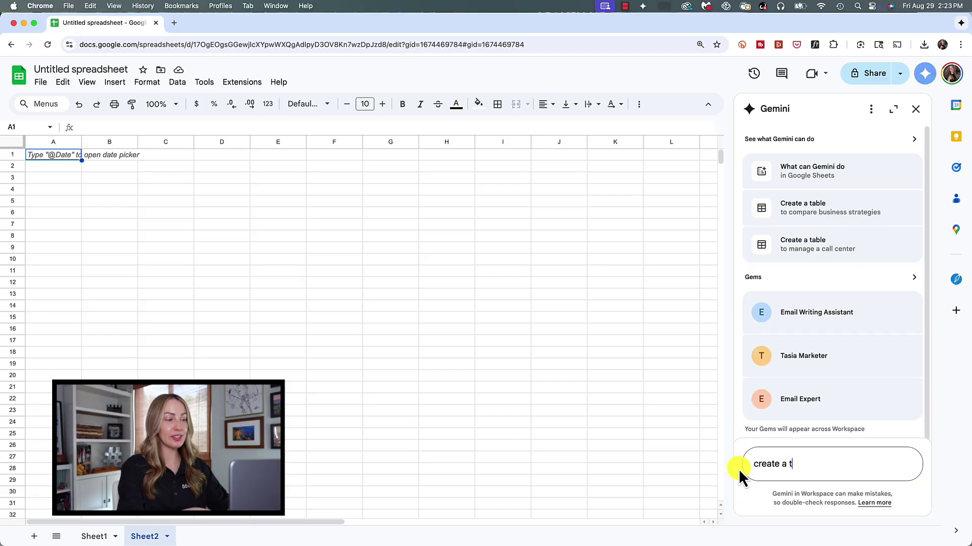
type("able to organize metrics across our advertising campaigns")
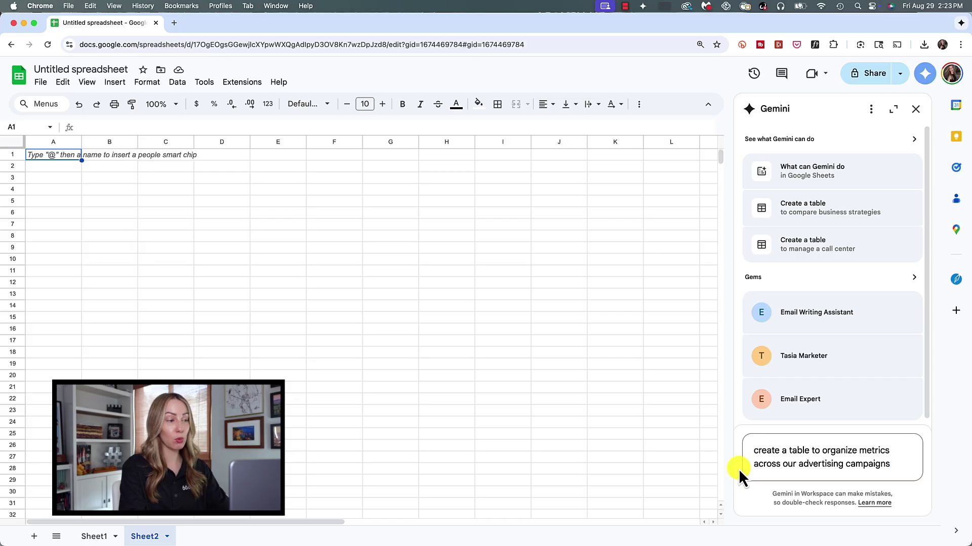
type(". In")
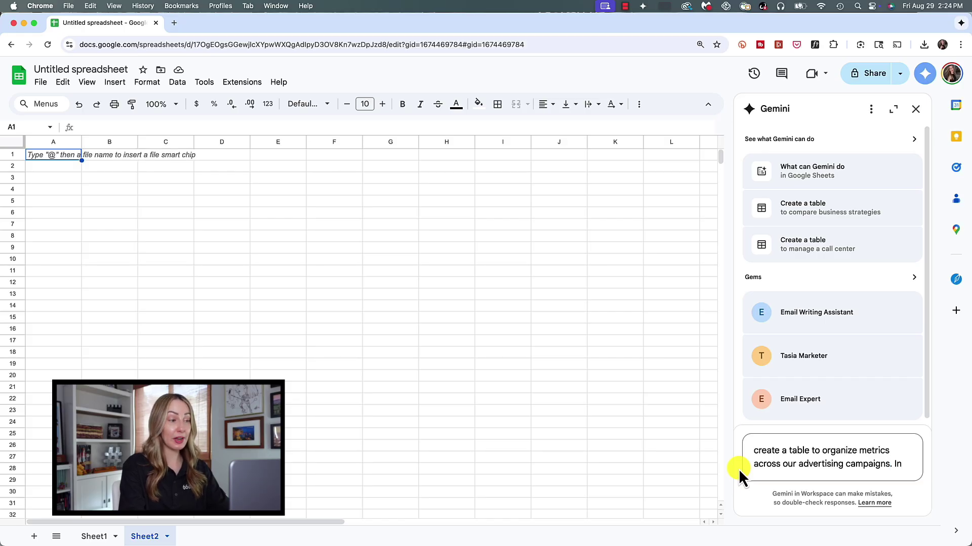
type("clude Facebook, Instagram and YouTube.")
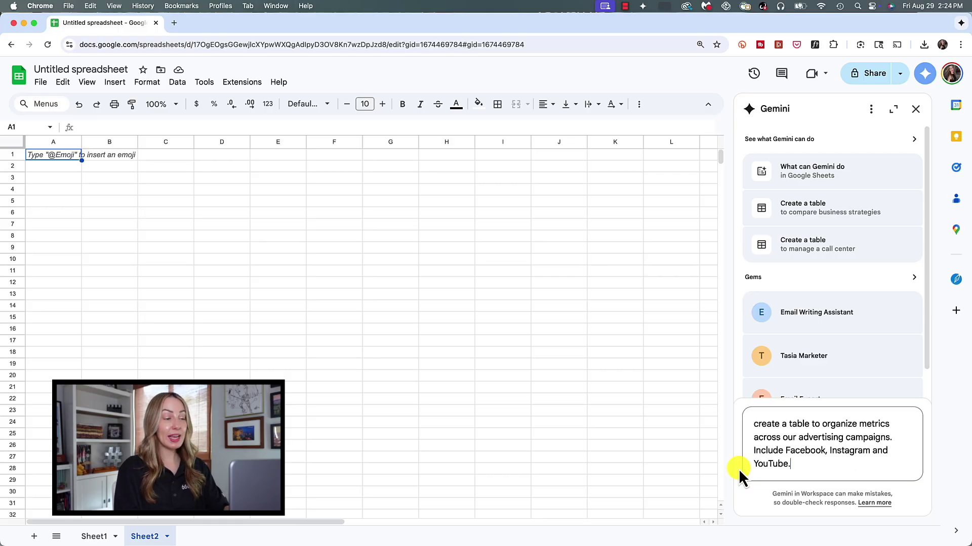
key("Return")
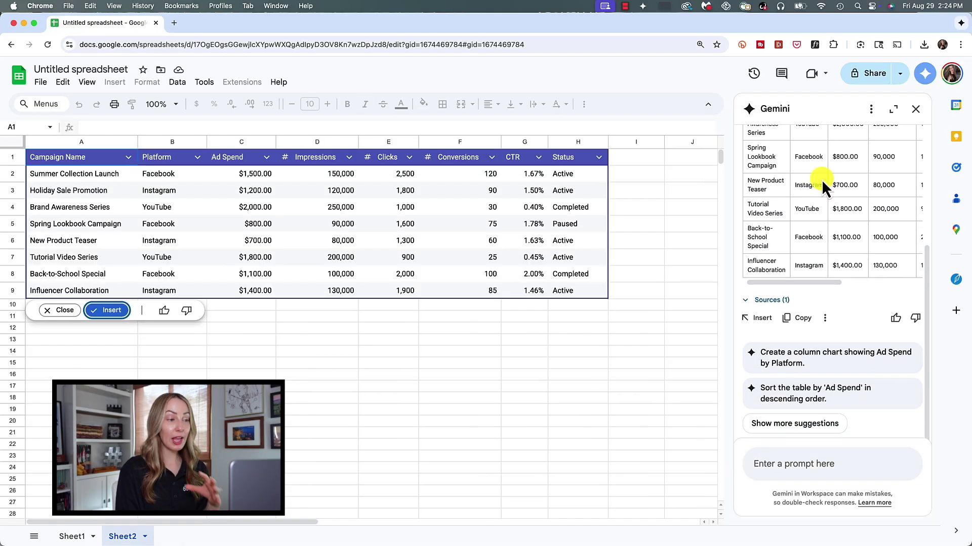
Insert Gemini's eight-campaign metrics table on Sheet2, then request highlighting cells with above-average CTR
scroll(848, 268, "up", 4)
scroll(854, 232, "down", 4)
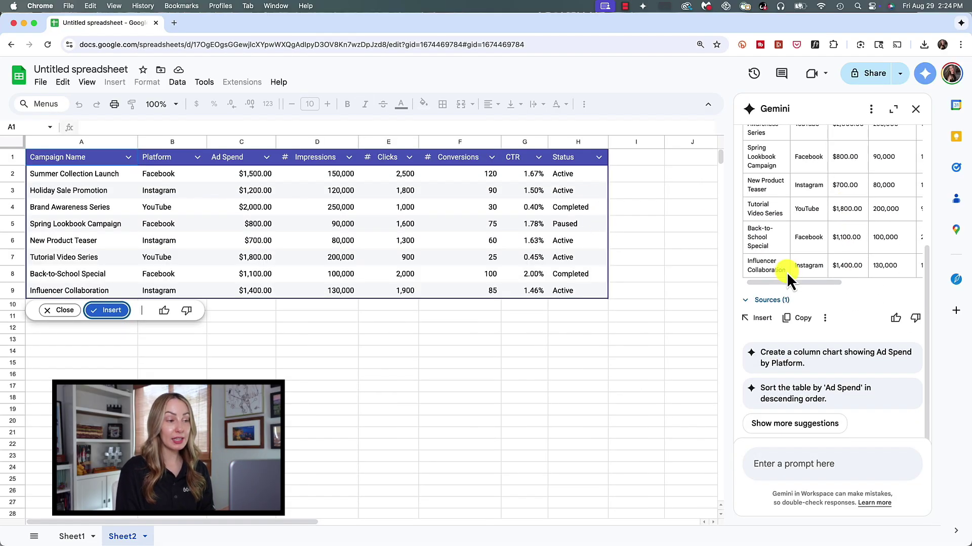
left_click(109, 311)
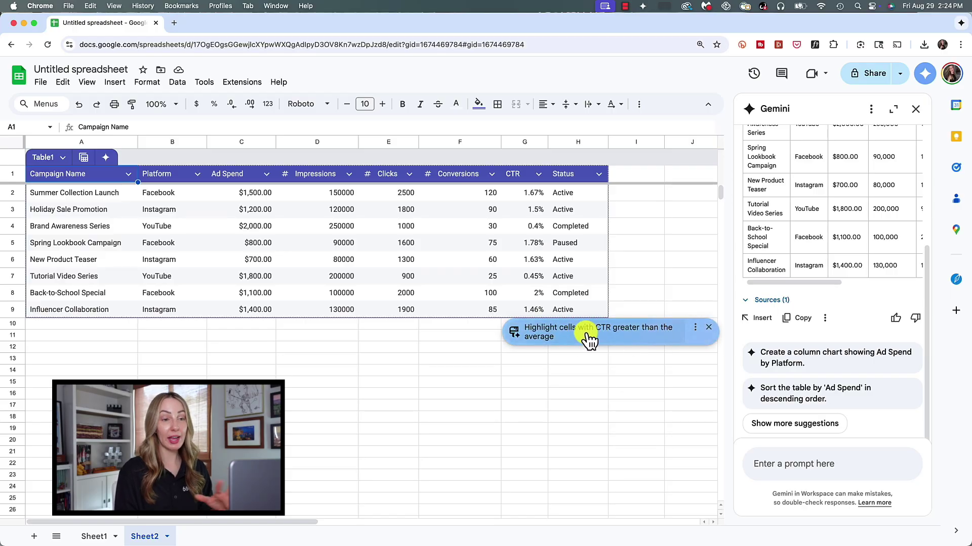
left_click(588, 339)
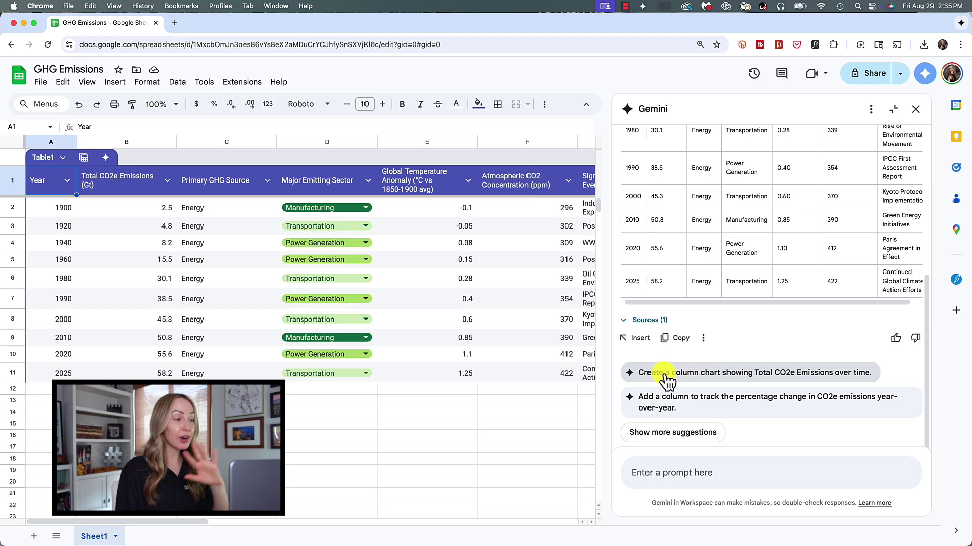
Use Gemini's suggestion to build a Total CO2e Emissions over time column chart and review it
left_click(747, 373)
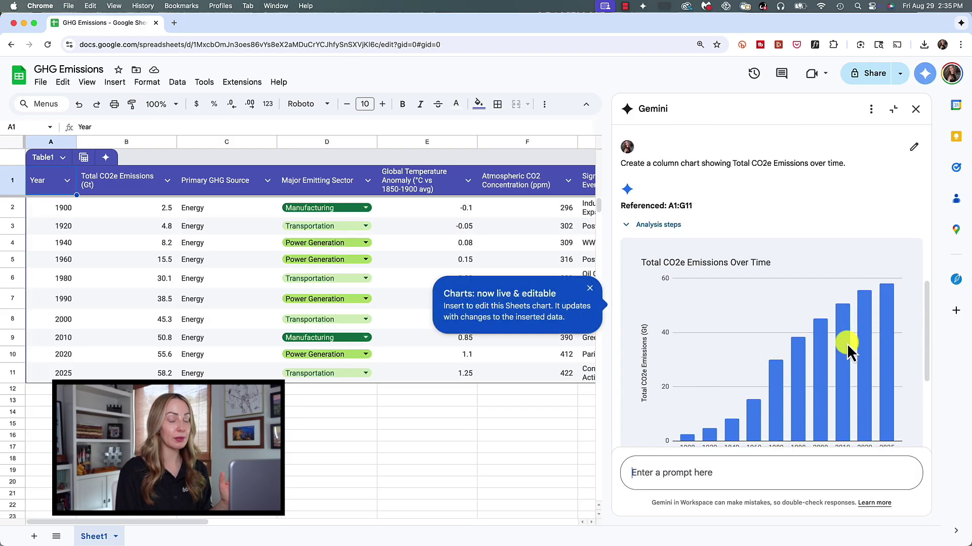
scroll(846, 344, "down", 2)
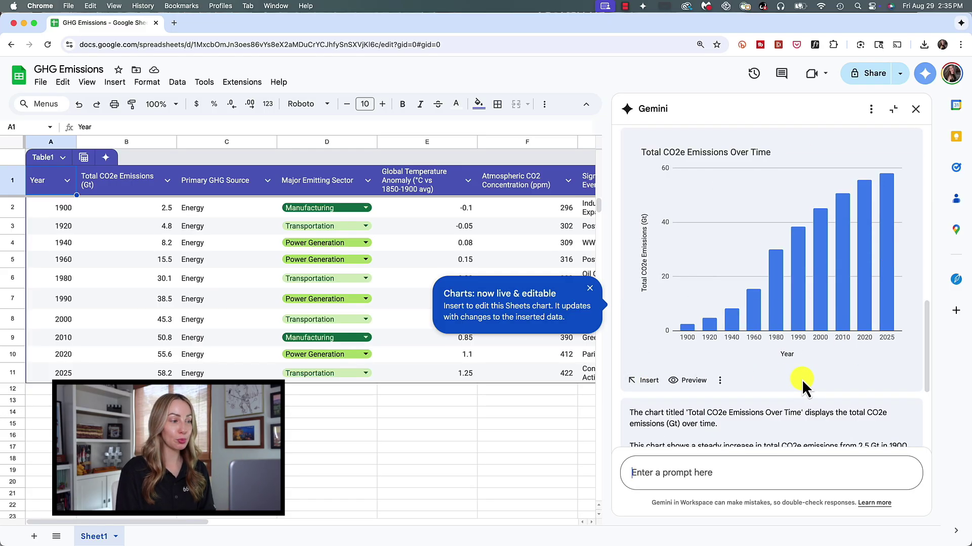
scroll(699, 381, "down", 4)
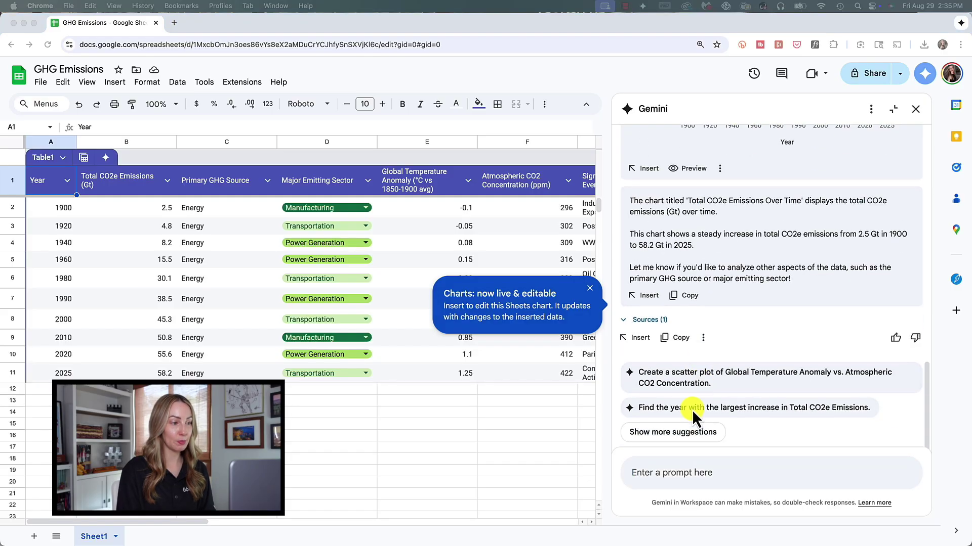
Paste a request for a Total GHG Emissions over time line chart into Gemini and insert the result
left_click(666, 474)
type("create a line chart of Total GHG Emissions over time.")
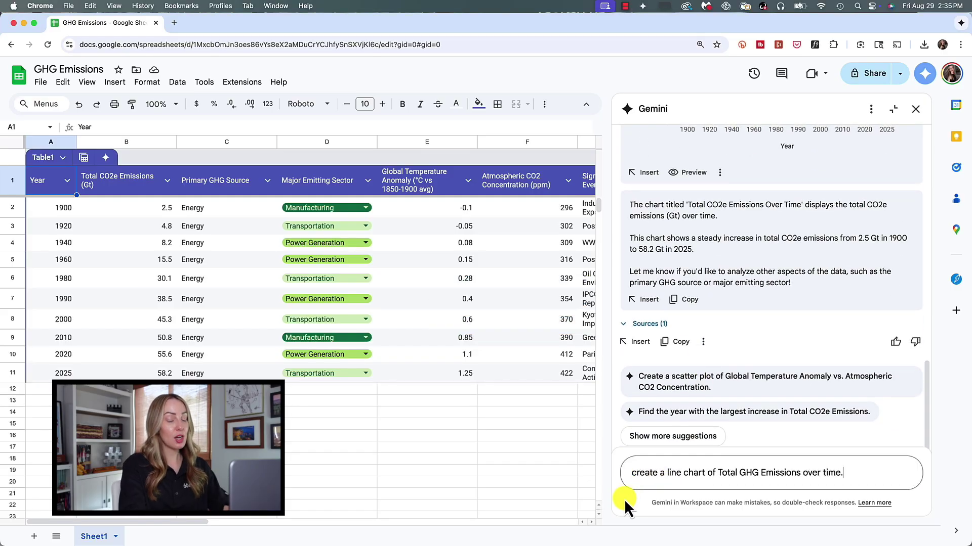
key("Return")
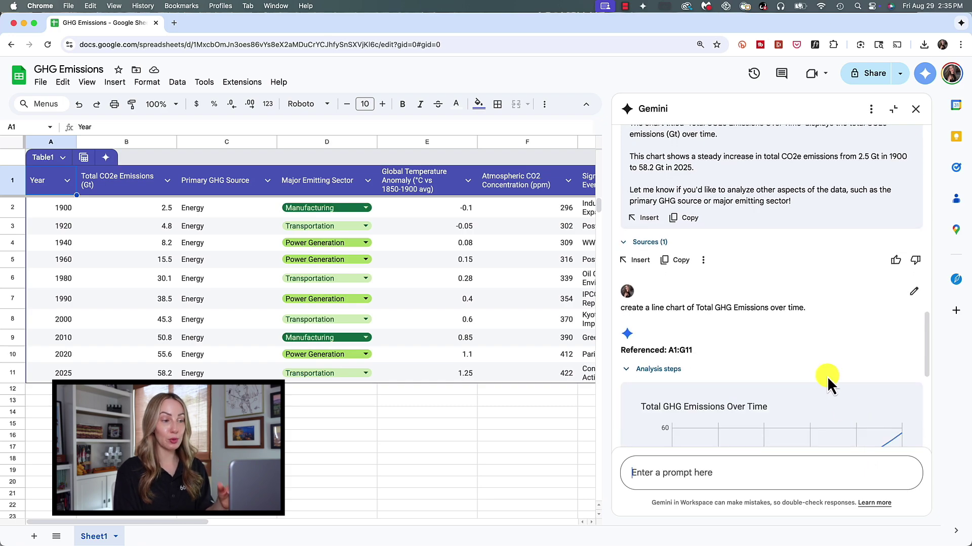
scroll(821, 363, "up", 5)
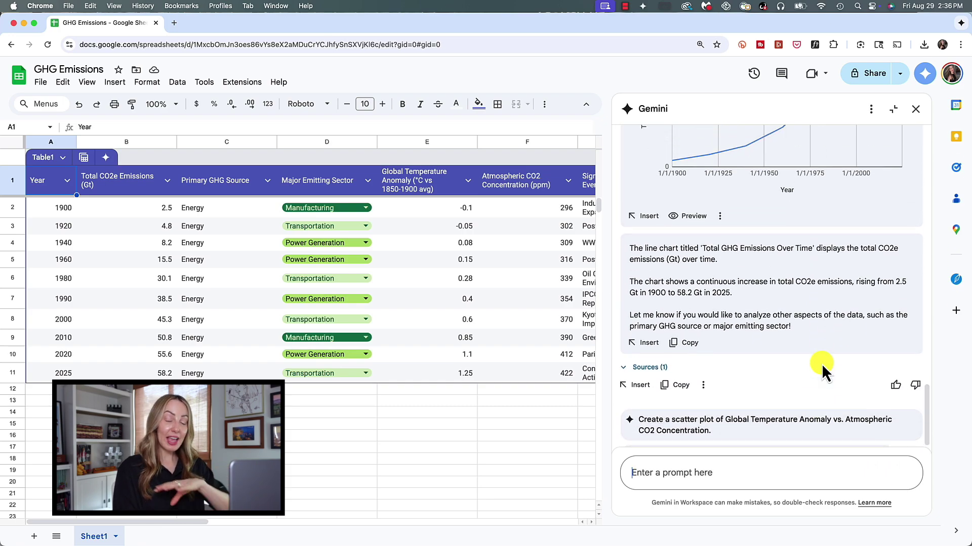
scroll(821, 363, "up", 2)
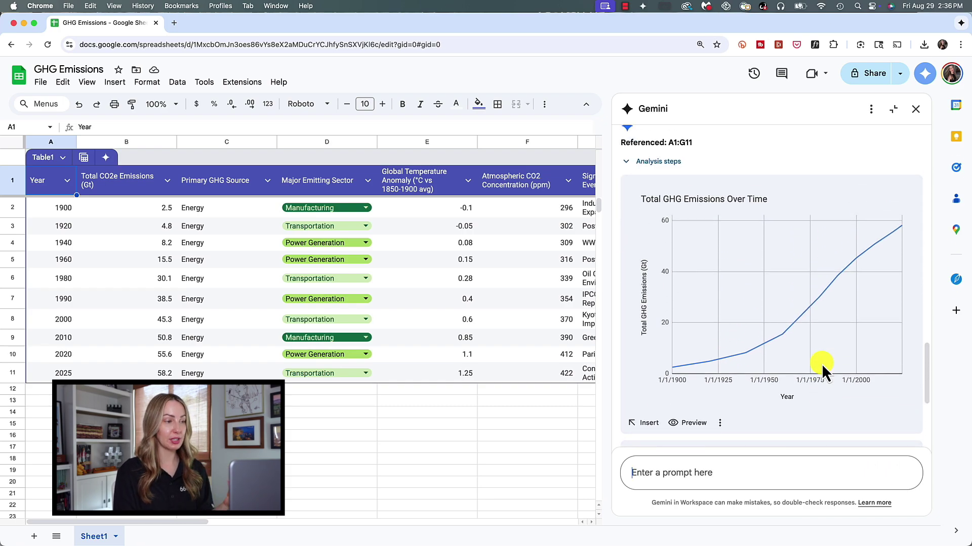
left_click(646, 418)
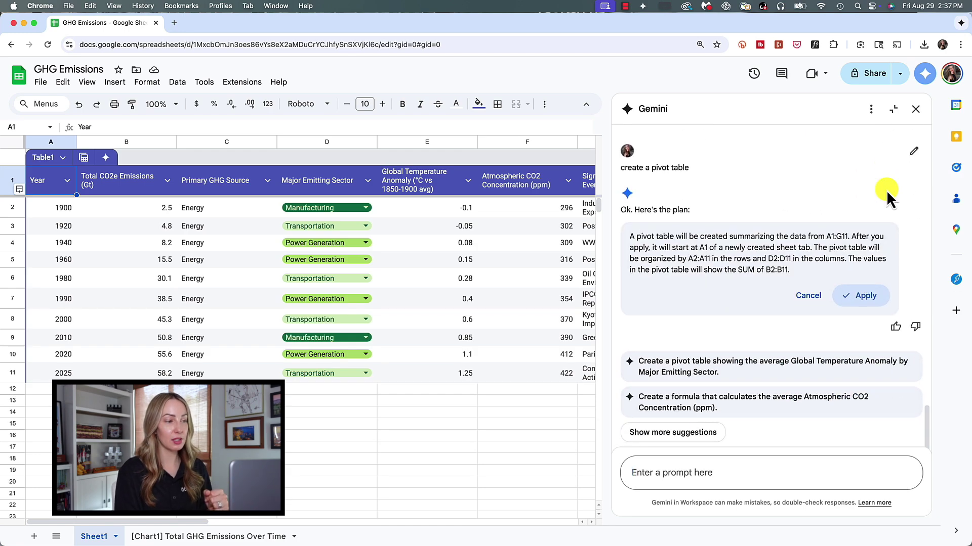
Apply Gemini's pivot table plan summing emissions by year and sector
left_click(862, 299)
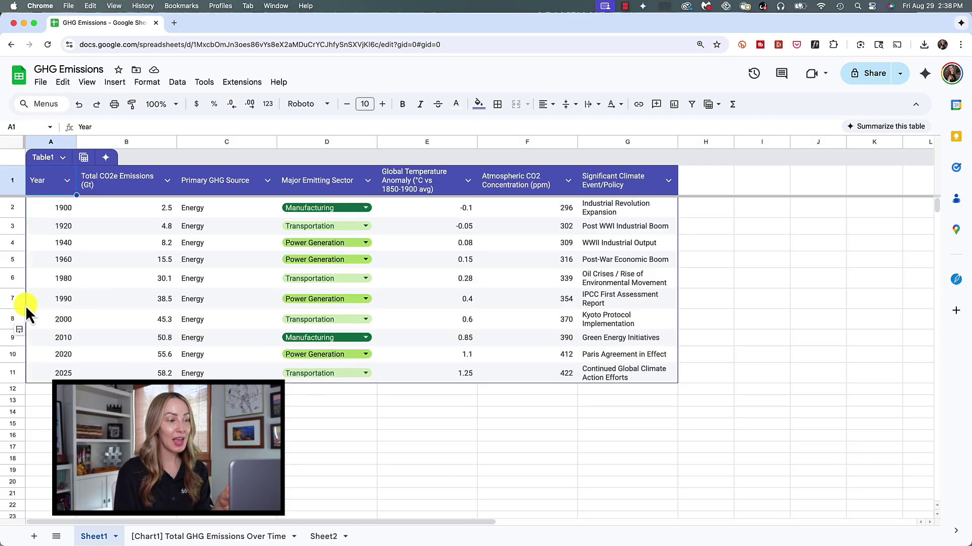
Select rows 1–11 and apply Gemini's conditional formatting highlighting total GHG emissions above 40 in yellow
left_click_drag(13, 180, 11, 373)
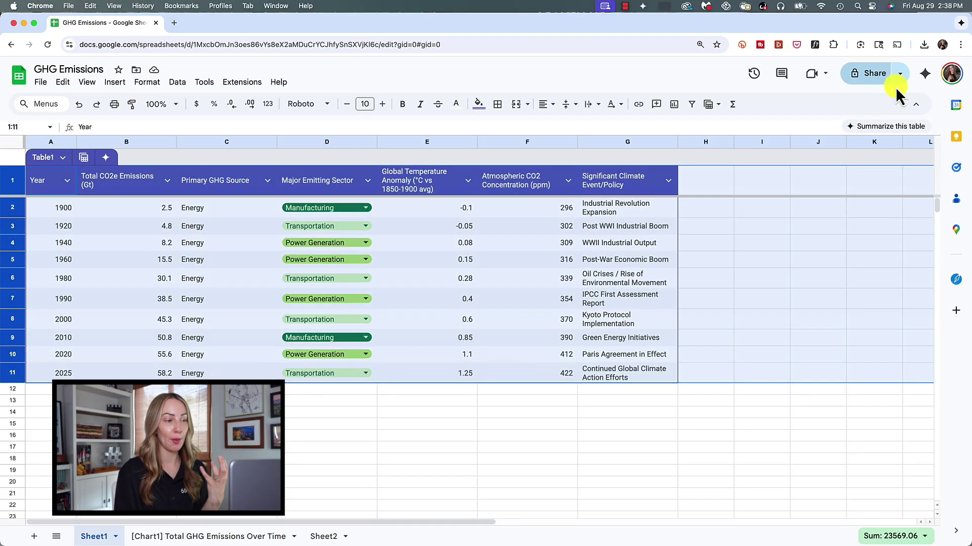
left_click(924, 75)
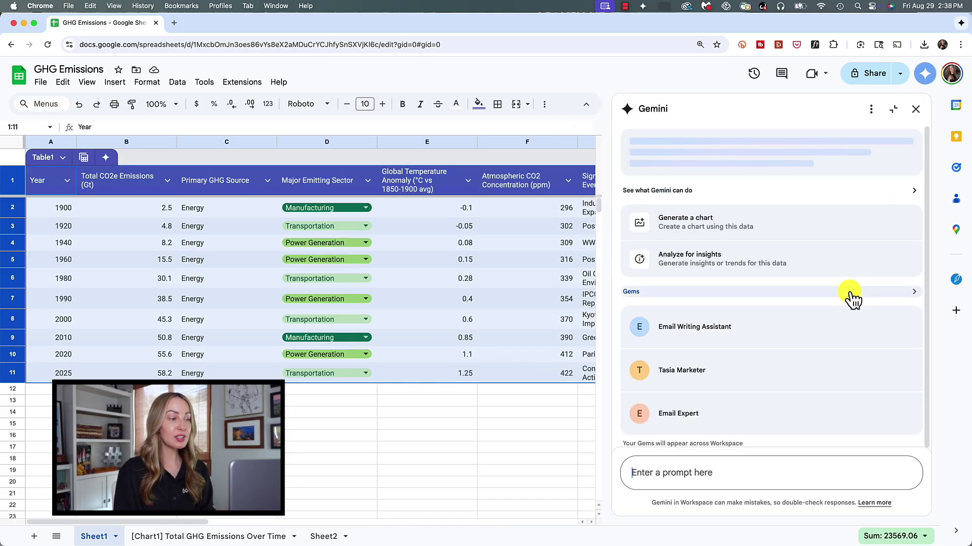
left_click(661, 473)
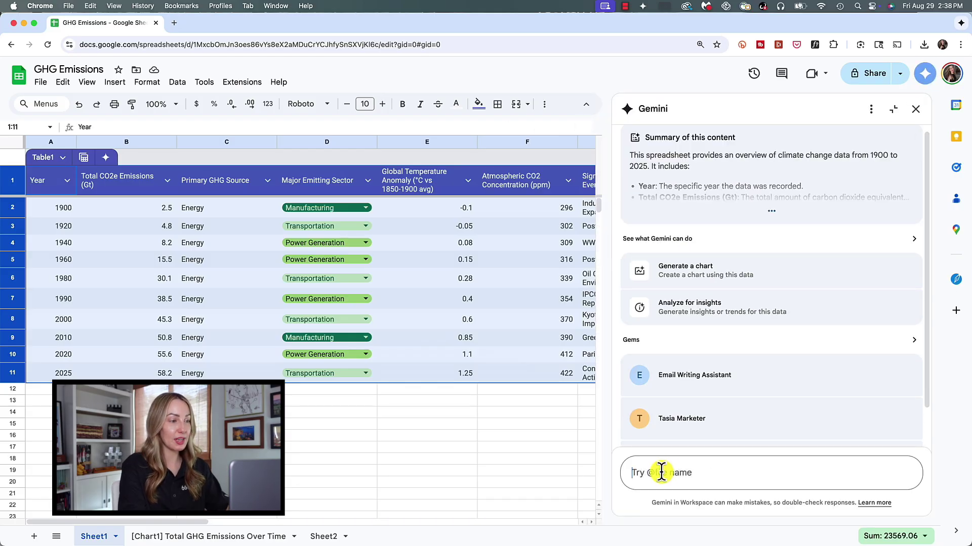
type("highlight the rows where ‘total GHG emissions (CO2 Gigations)’ are above 40.")
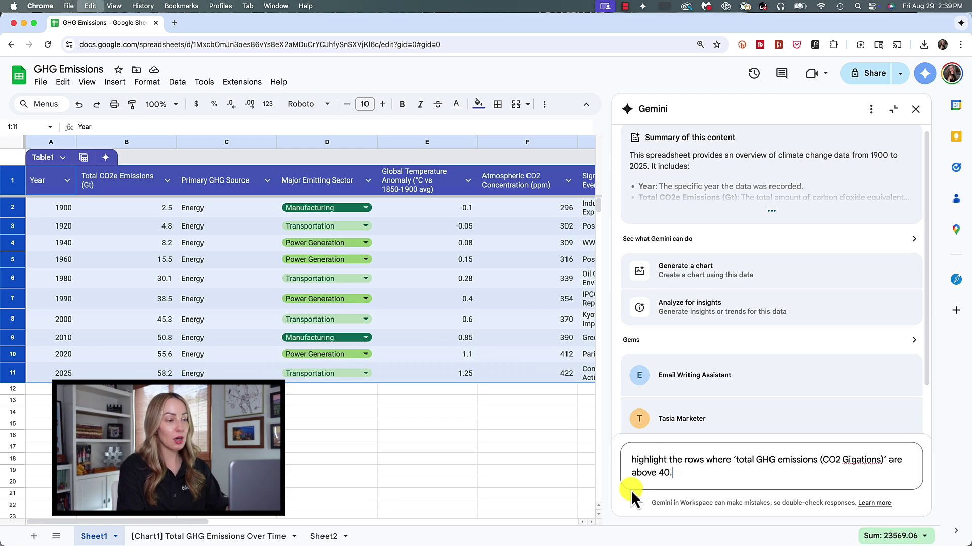
key("Return")
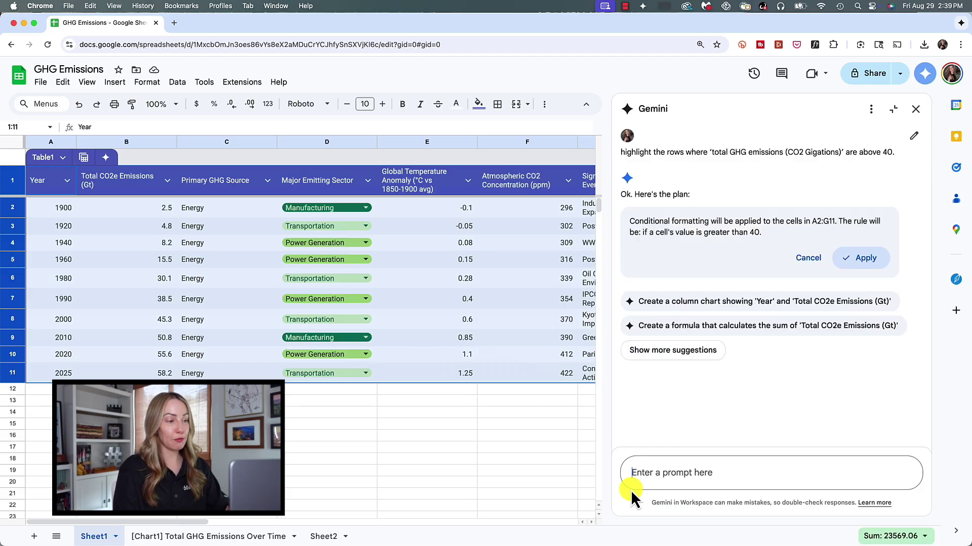
left_click(863, 259)
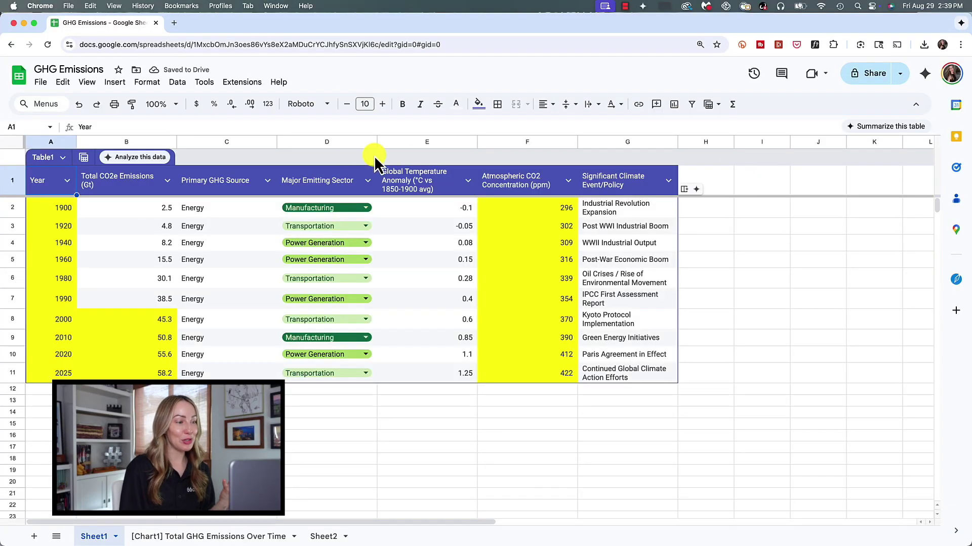
Choose 'Analyze for insights' in Gemini to get emission trends, dominant sources and sectors
left_click(137, 158)
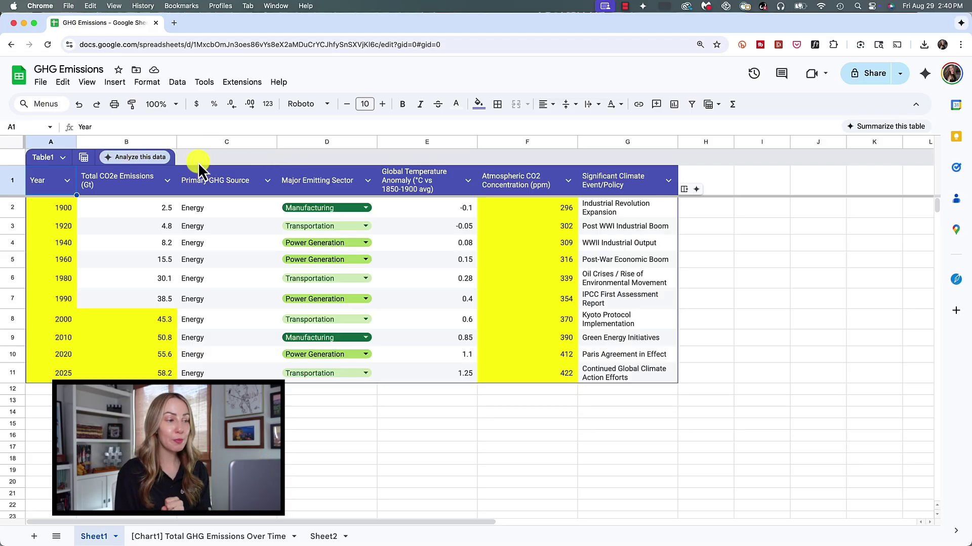
left_click(925, 75)
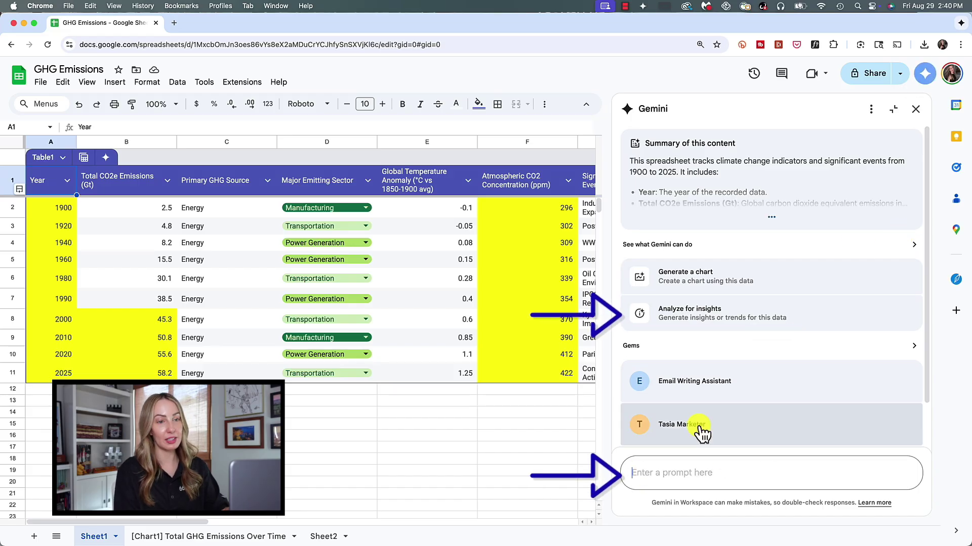
left_click(738, 326)
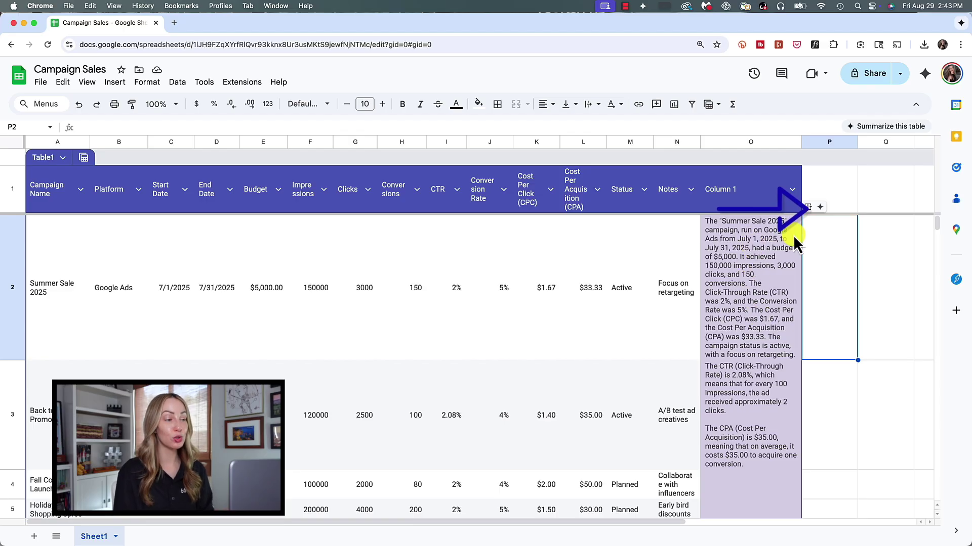
Insert an AI column after Column 1 and enter =AI with the CTR/CPA explanation prompt for A3:N3 in P2
left_click(822, 208)
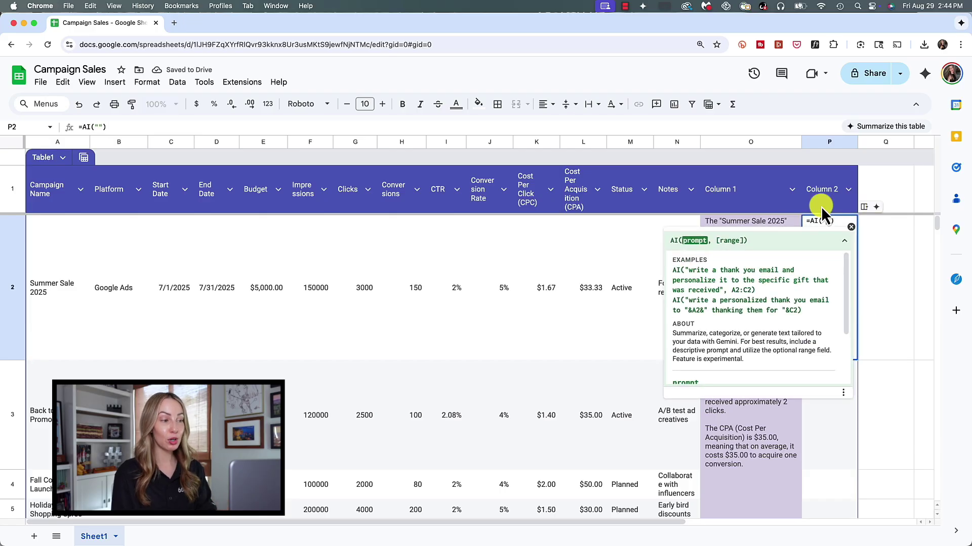
left_click(851, 227)
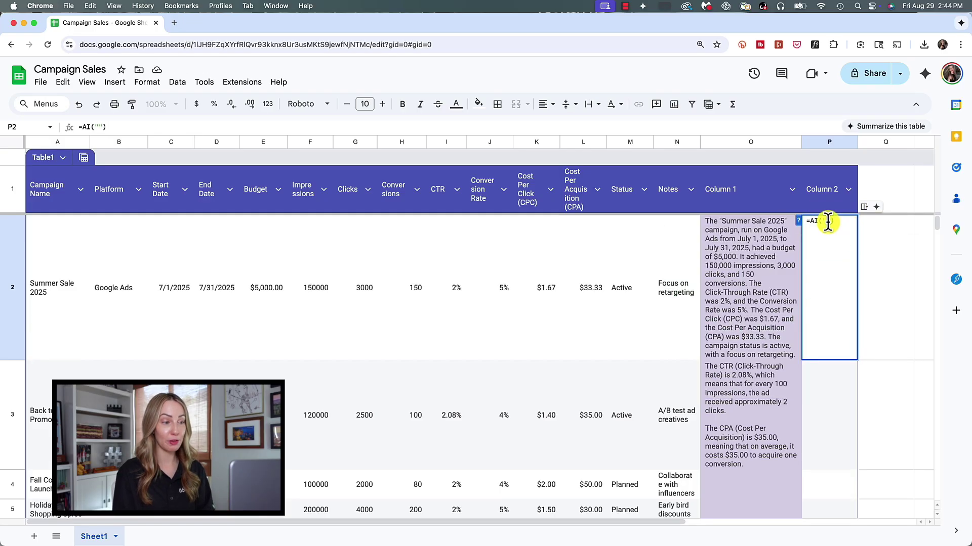
left_click(800, 223)
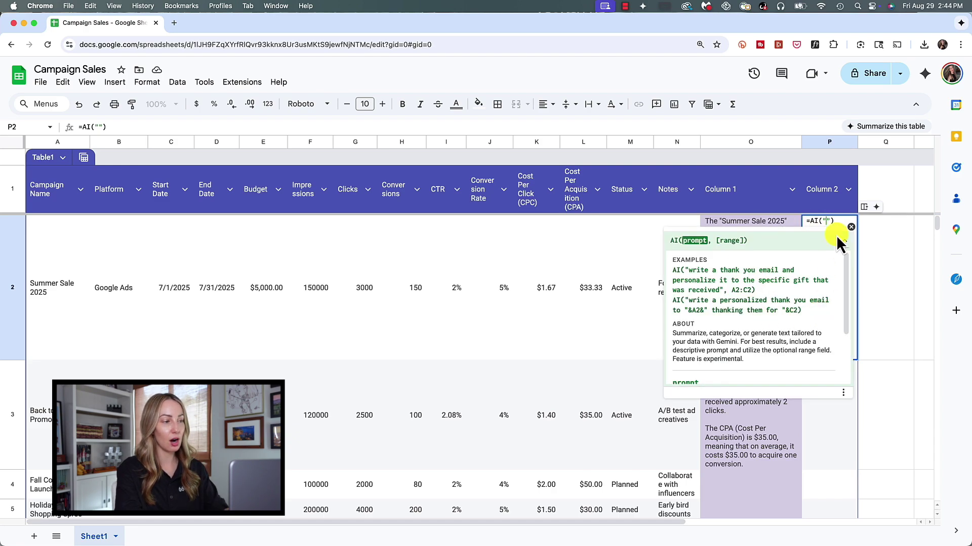
left_click(851, 228)
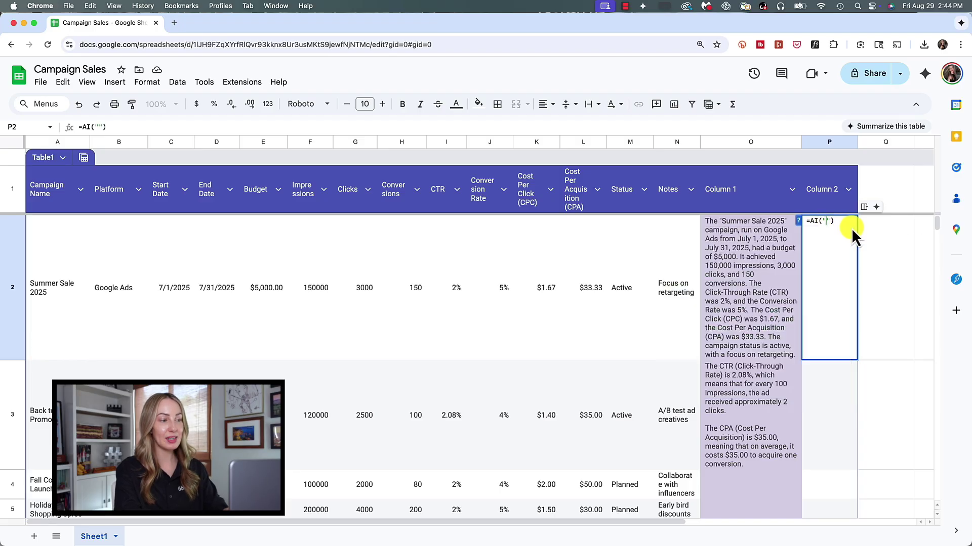
type("Calculate the CTR and CPA for this campaign and explain what they mean")
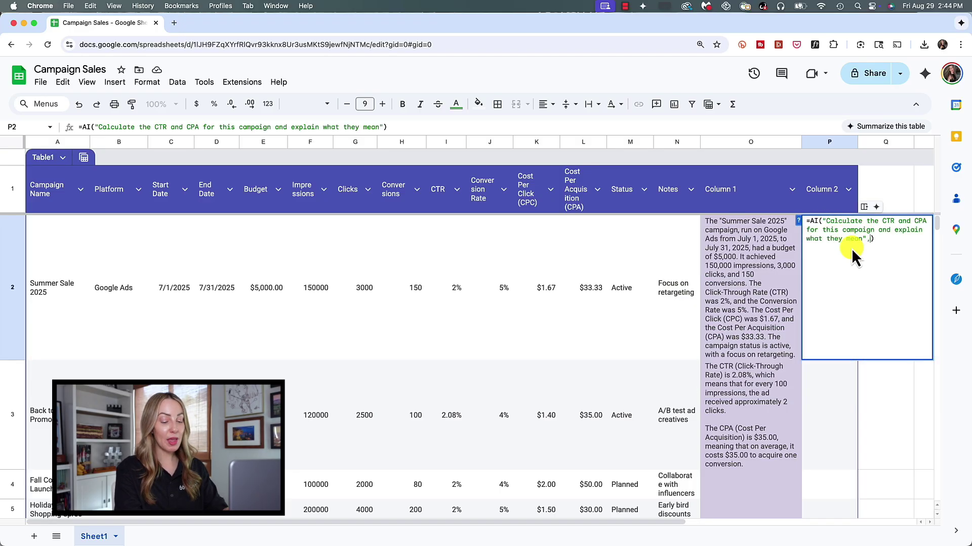
type(",A3:N3")
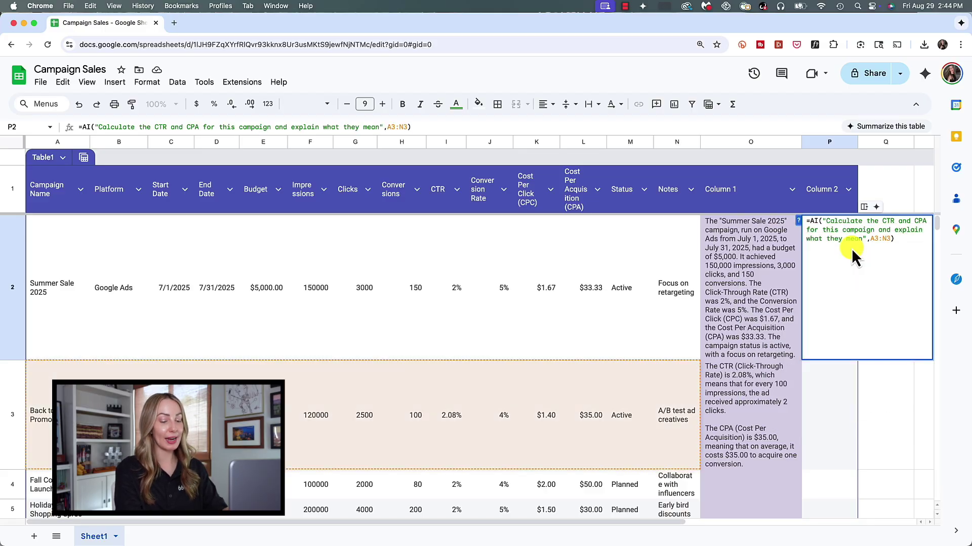
key("Return")
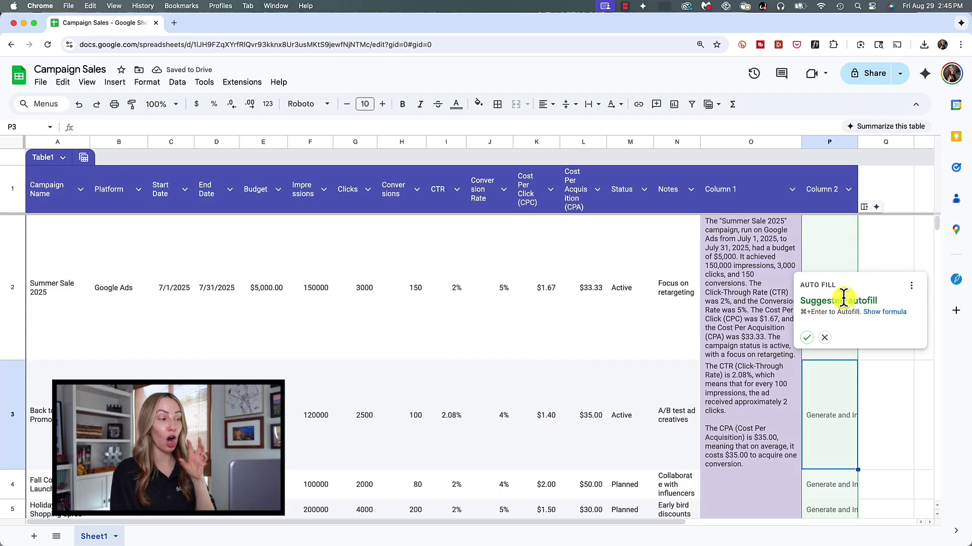
Accept the suggested autofill down Column 2 and widen column P to show the explanations
left_click(807, 338)
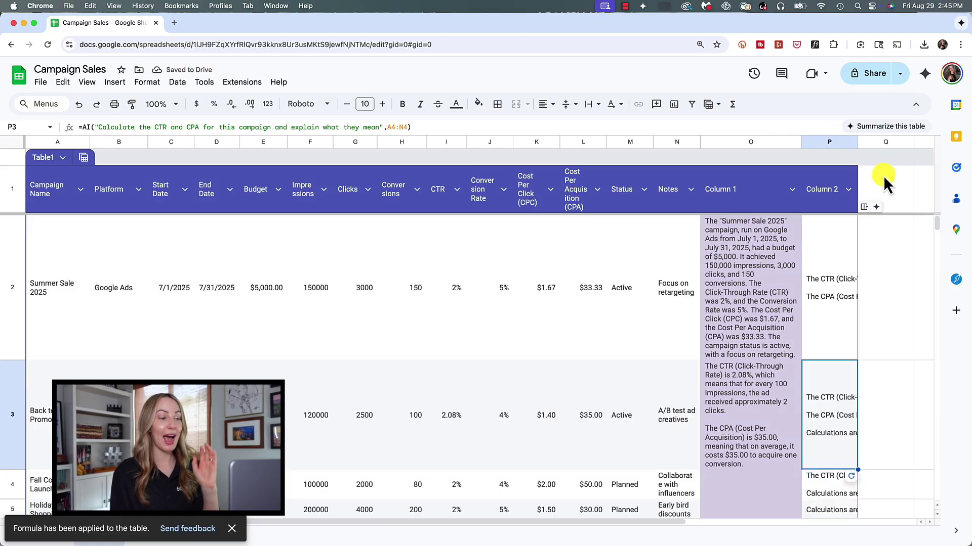
left_click_drag(858, 143, 913, 143)
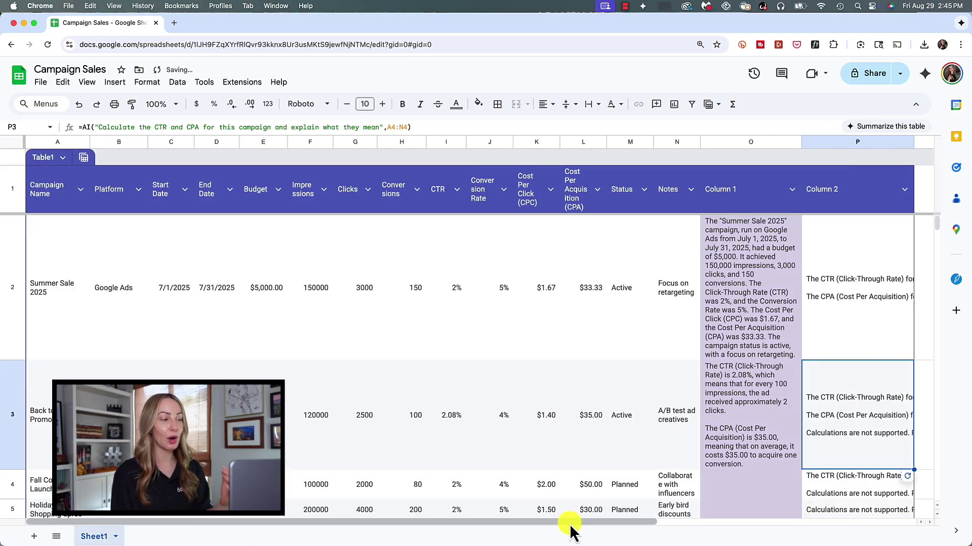